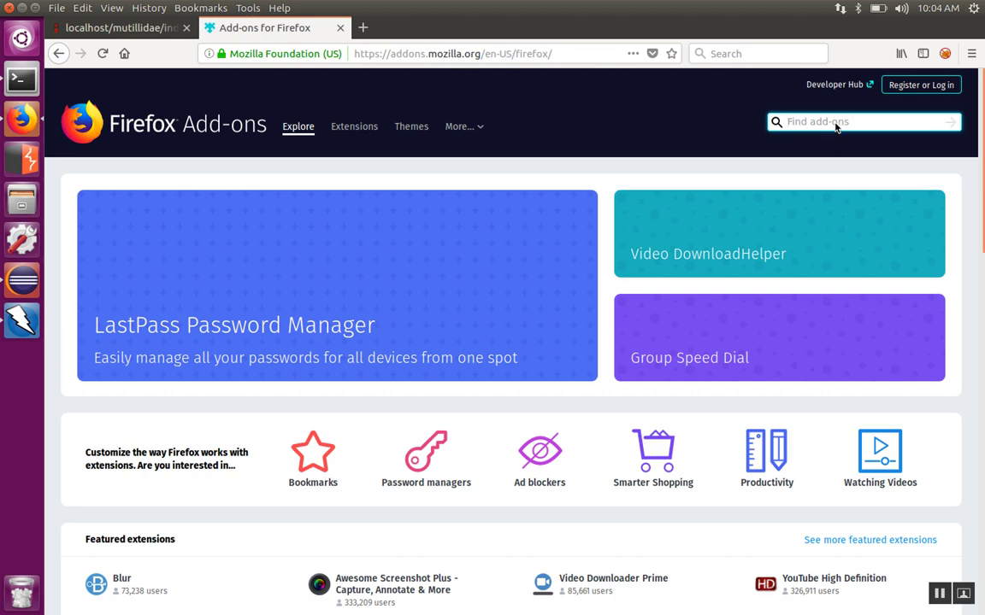
Search Firefox Add-ons for 'foxy pr' and open the FoxyProxy Basic result
type("foxy")
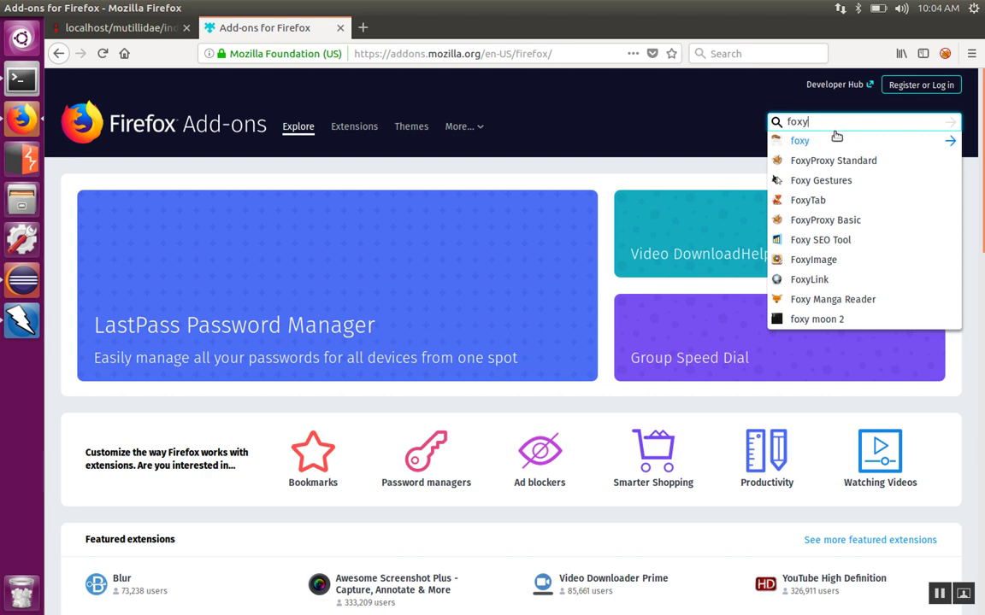
type(" pr")
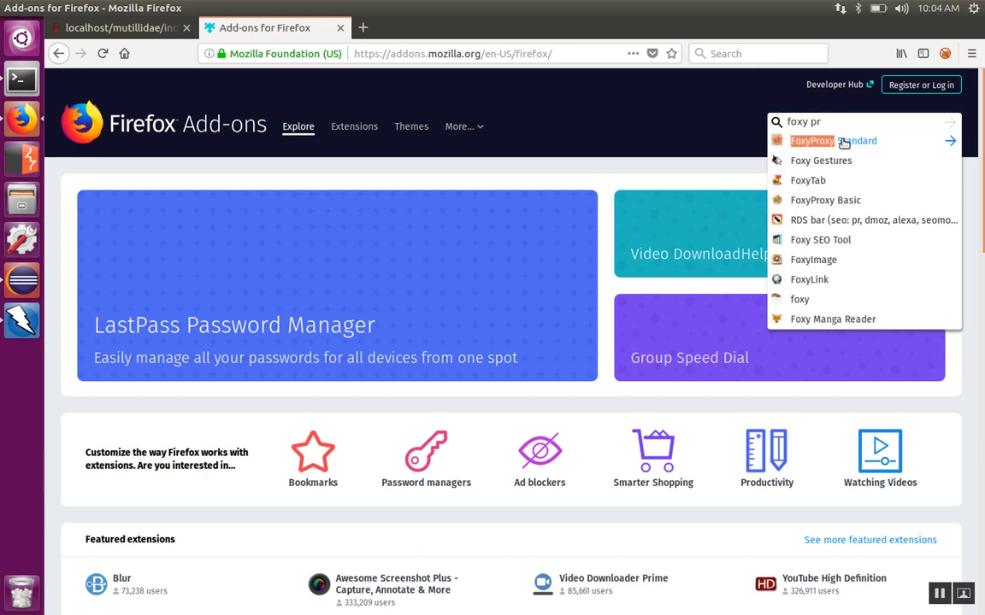
left_click(825, 202)
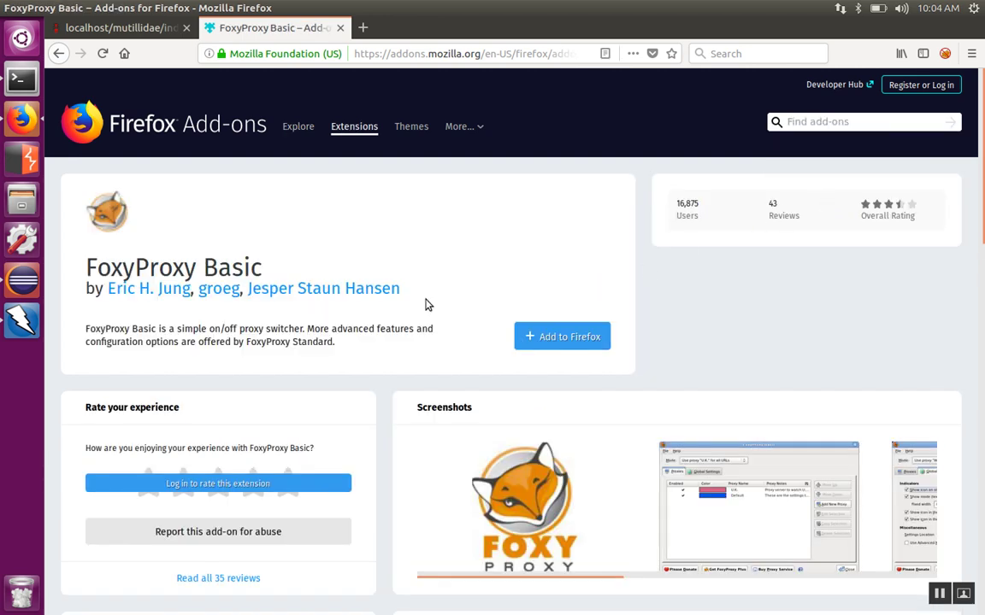
Add FoxyProxy Basic to Firefox and dismiss its permission request
left_click(558, 337)
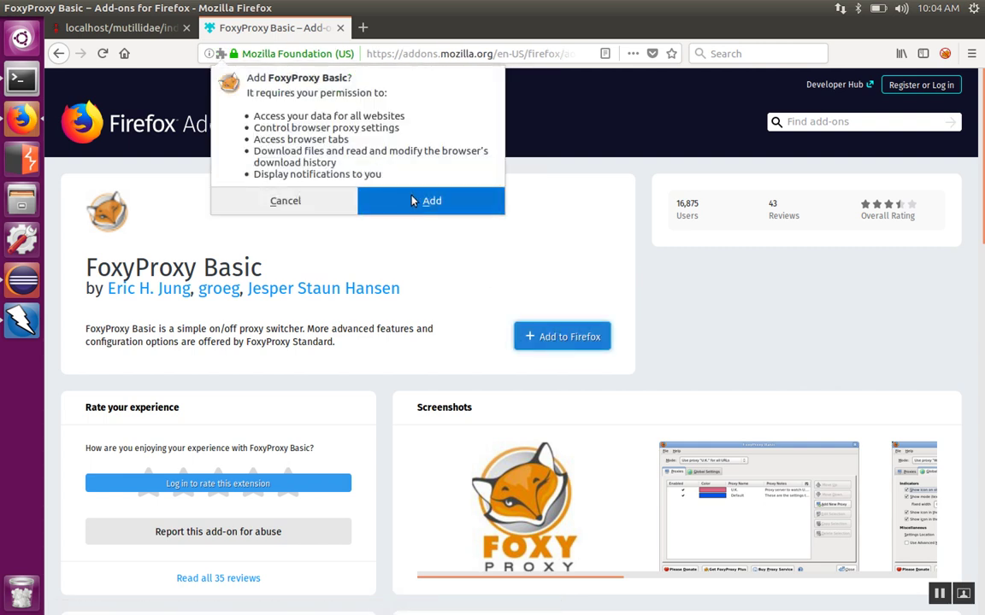
left_click(324, 207)
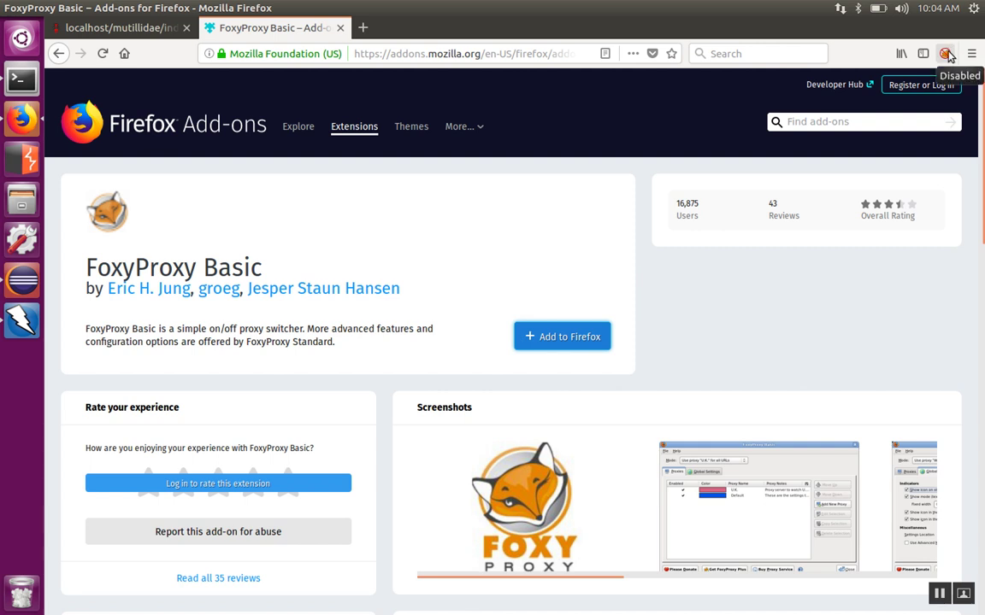
From the Mutillidae tab, glance at OWASP ZAP, then return to Firefox
left_click(137, 28)
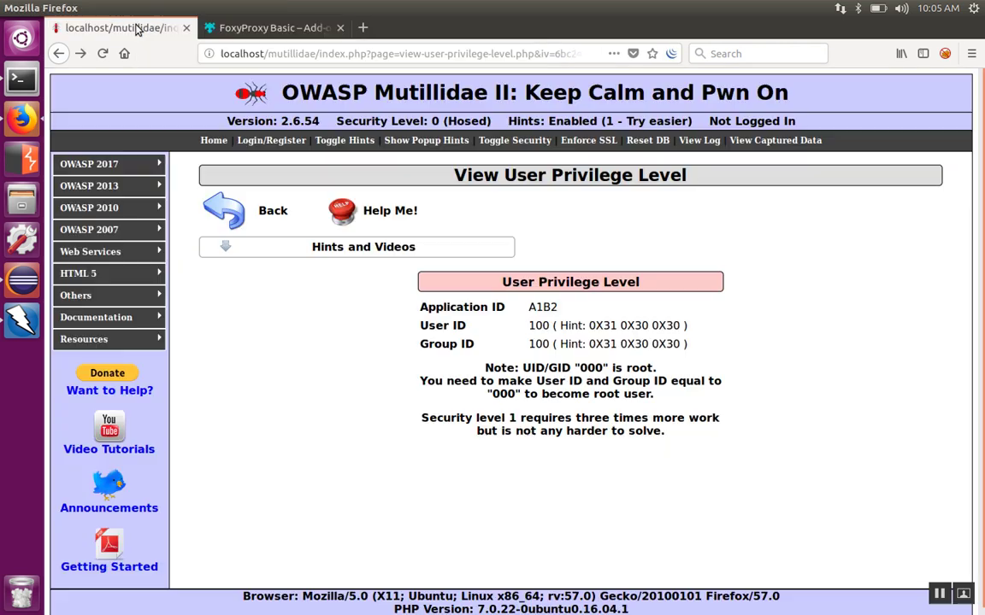
left_click(16, 328)
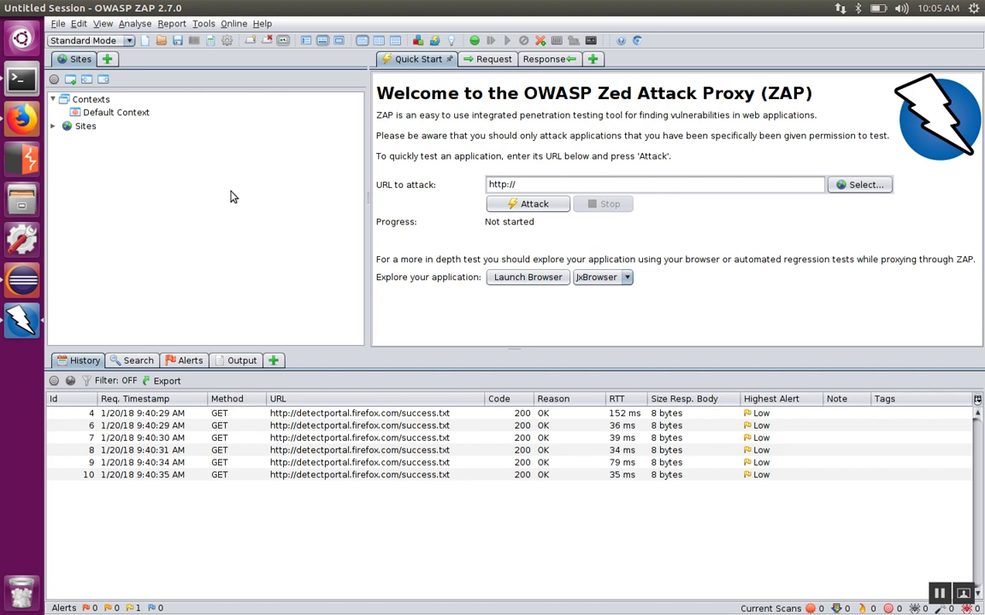
left_click(33, 126)
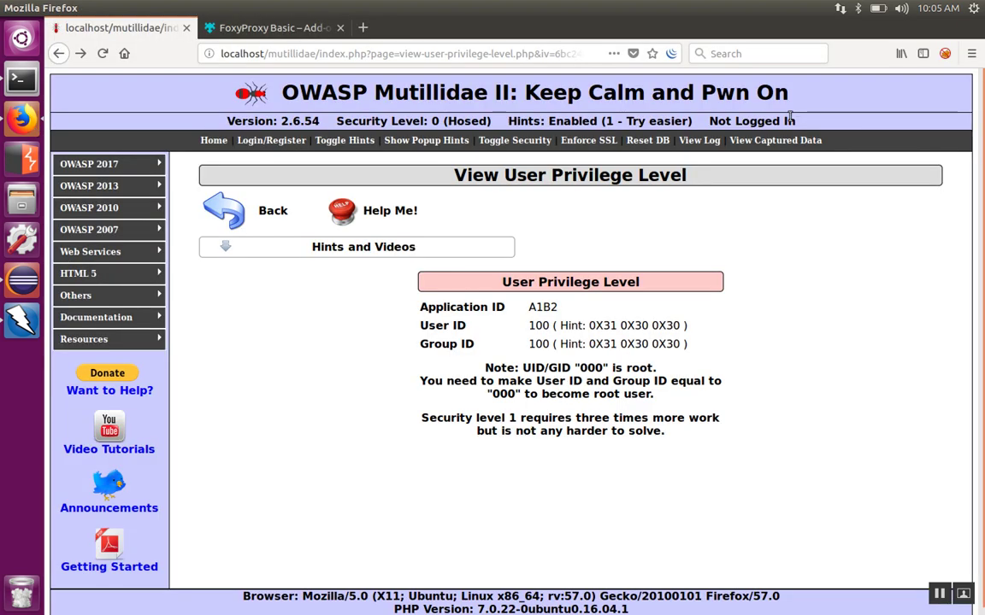
Start a new FoxyProxy proxy entry from Options, keeping Proxy Type HTTP
left_click(945, 54)
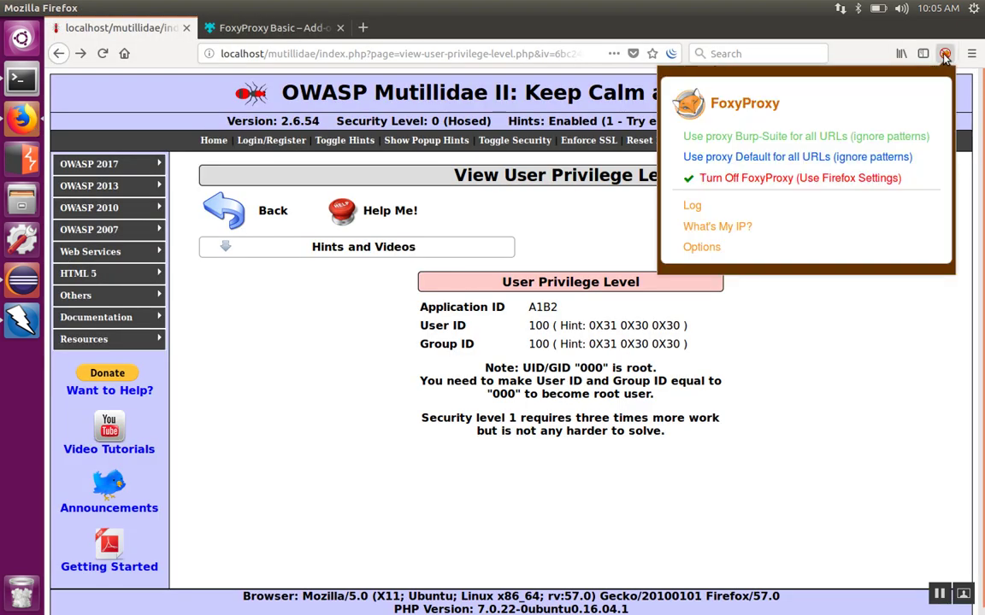
left_click(700, 249)
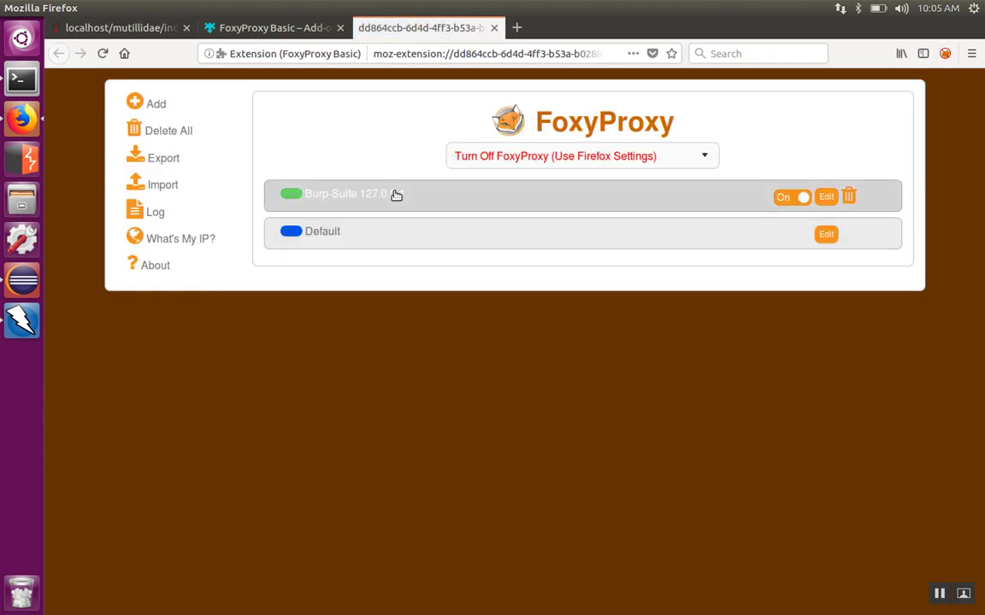
left_click(141, 104)
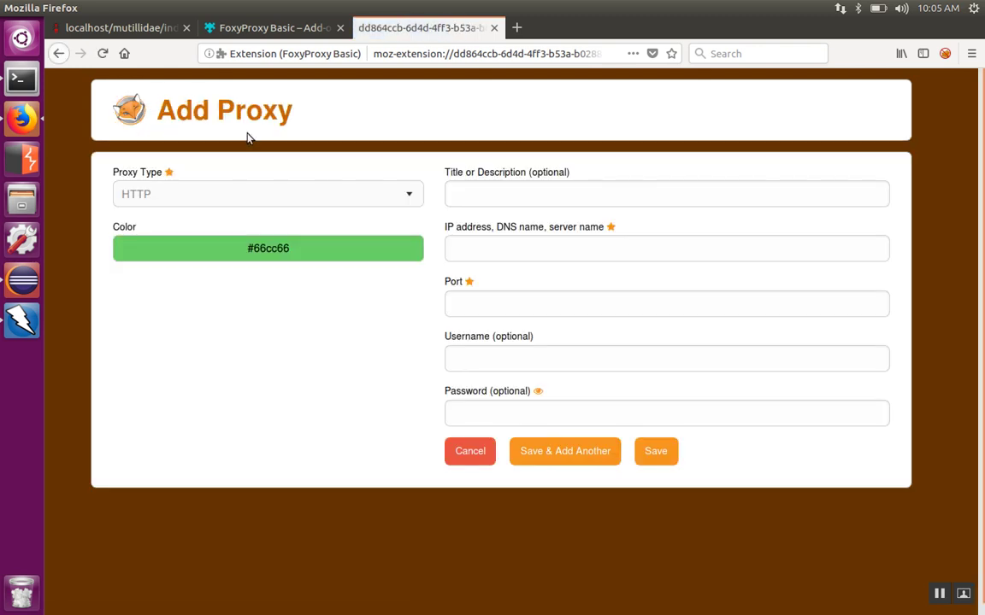
left_click(237, 197)
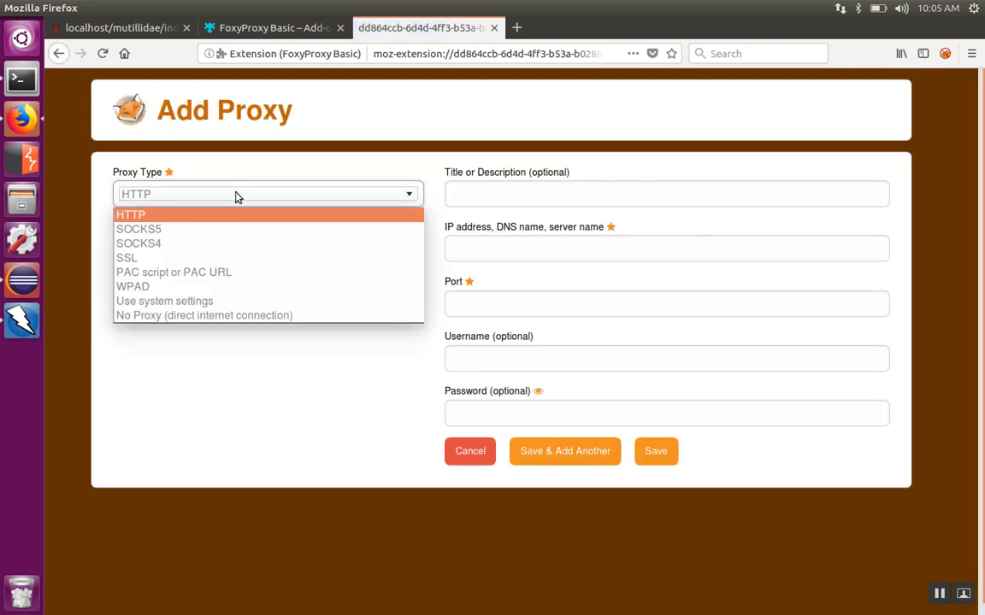
left_click(238, 197)
Title the new proxy 'OWASP ZAP', leaving the host field still empty
left_click(499, 194)
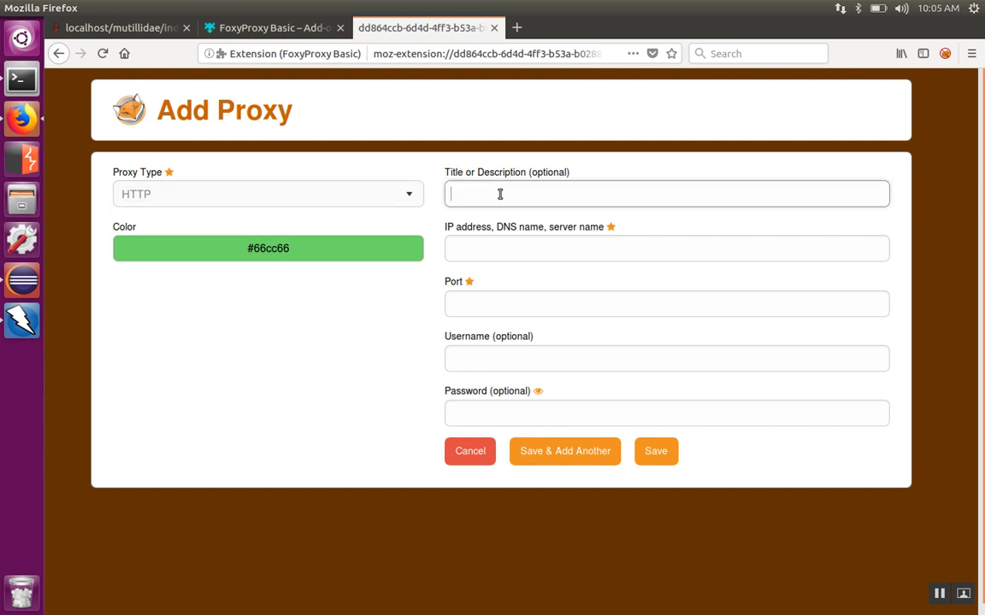
type("OWAS")
key("BackSpace")
key("BackSpace")
key("BackSpace")
type("WASP ZAP")
left_click(486, 256)
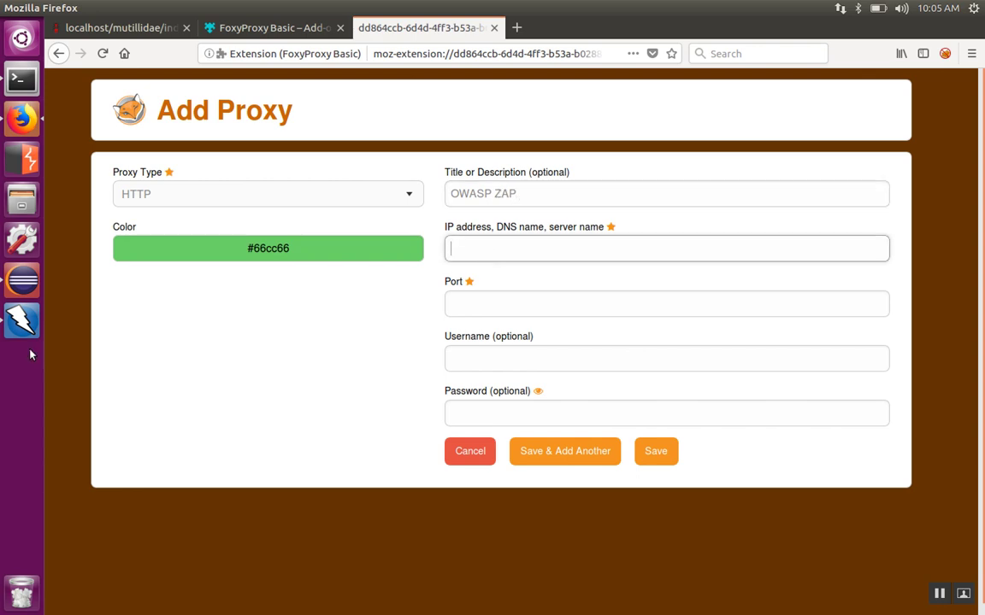
left_click(17, 306)
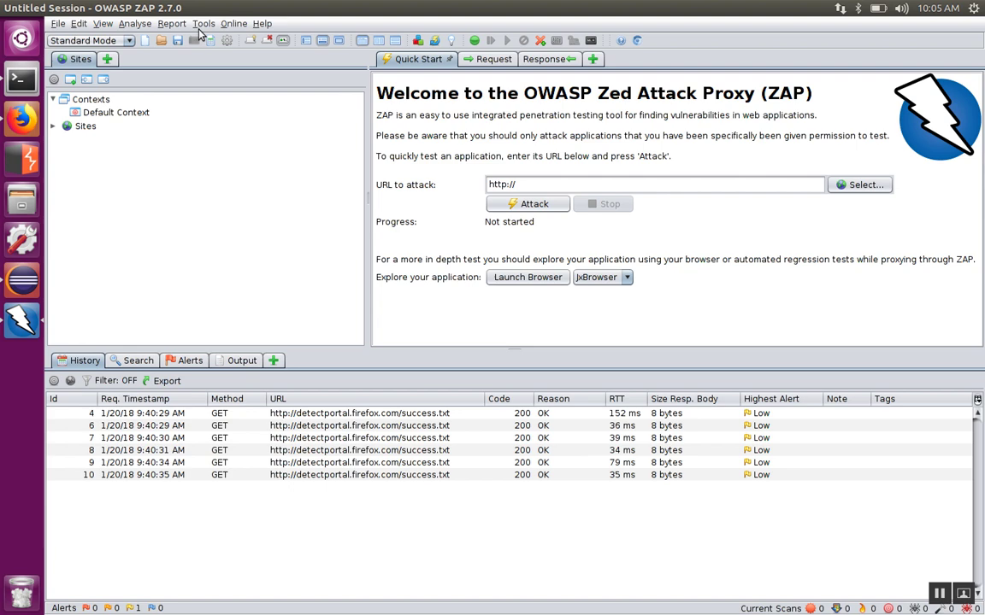
Check ZAP's Tools > Options Local Proxies page for localhost port 8080
left_click(203, 24)
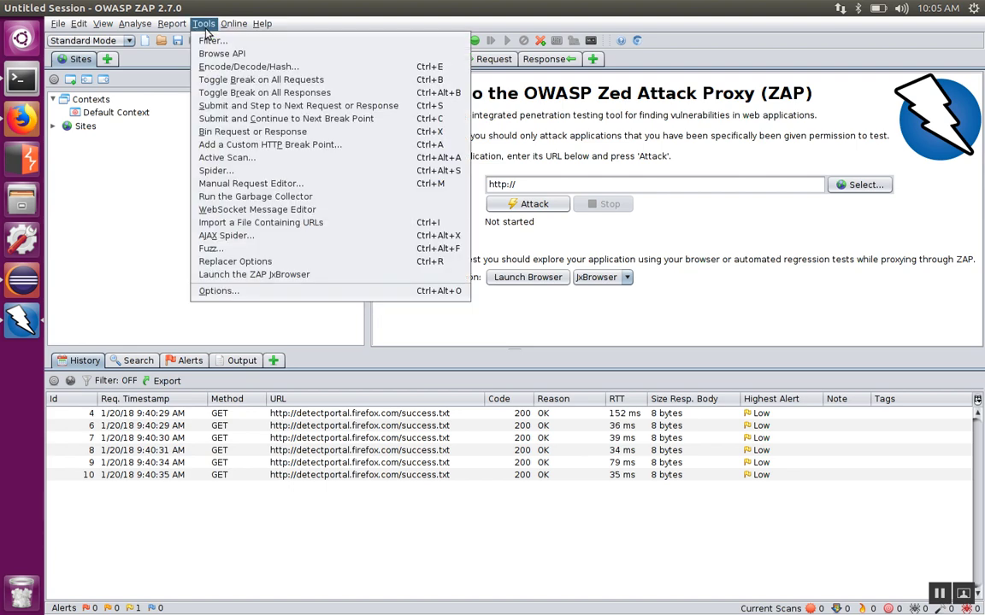
left_click(239, 294)
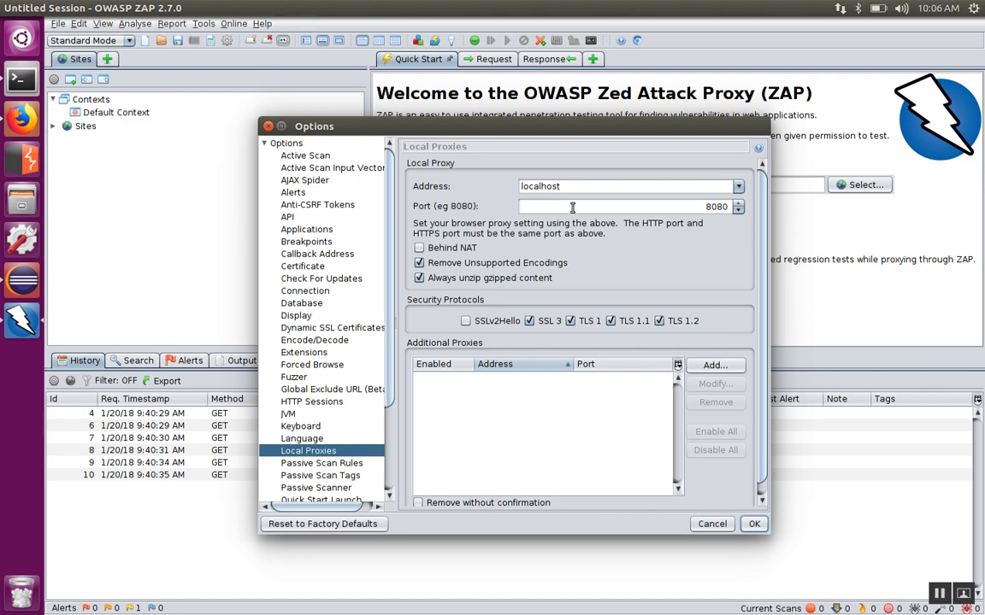
Give the OWASP ZAP proxy host localhost and port 8080, and save it
left_click(21, 119)
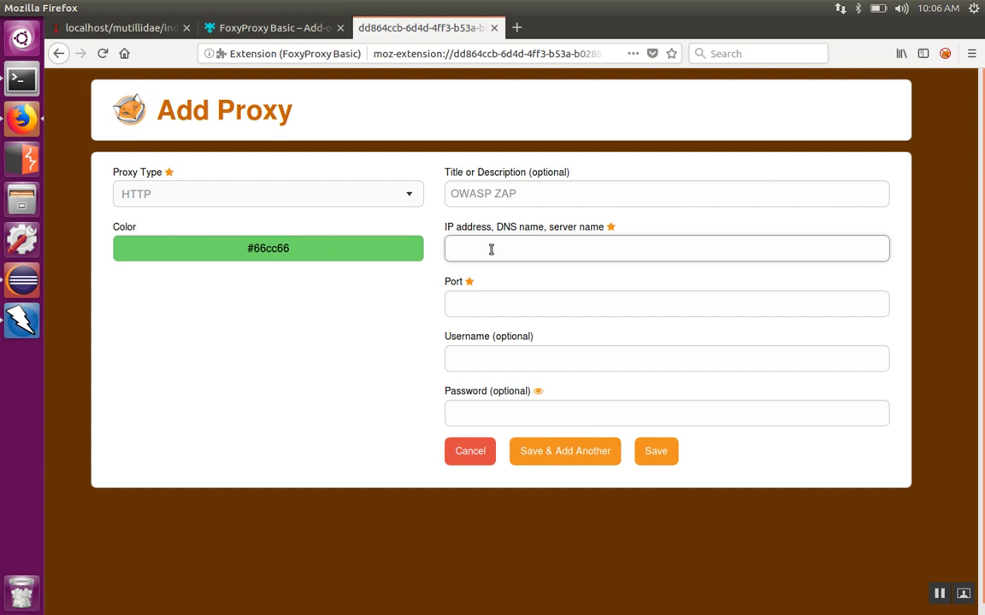
type("localhost")
key("Tab")
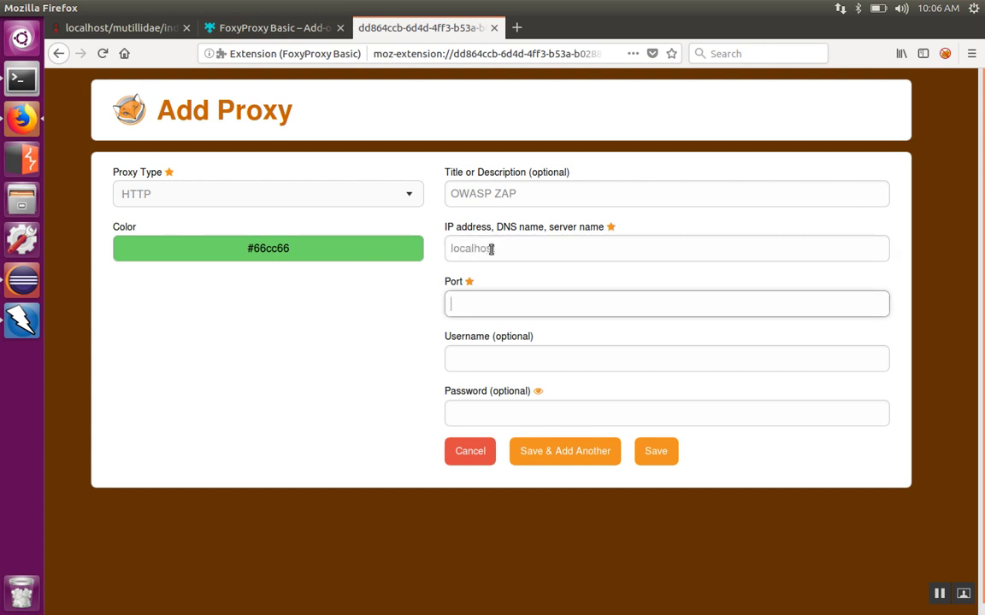
type("8080")
left_click(649, 451)
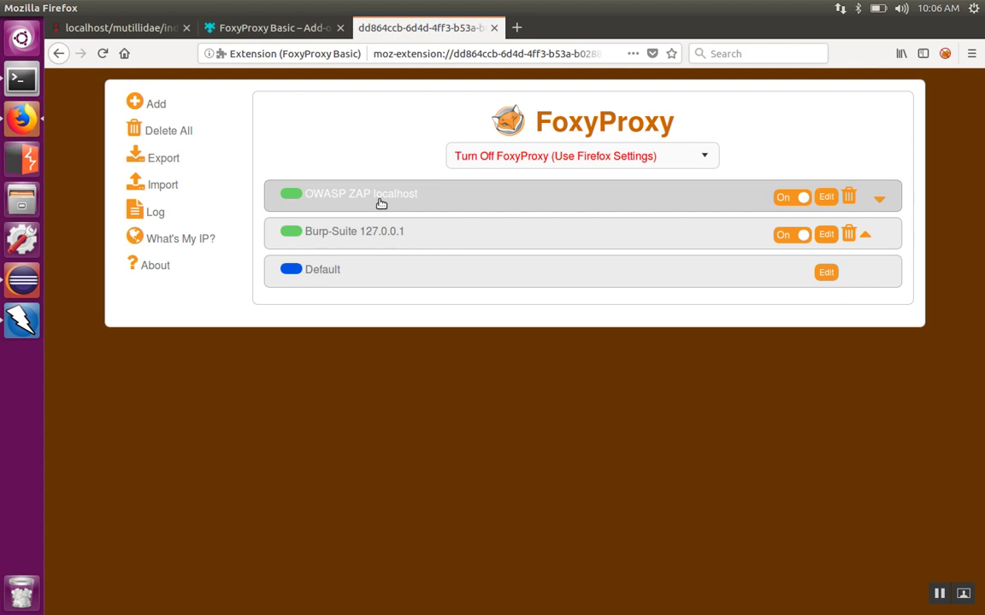
left_click(494, 28)
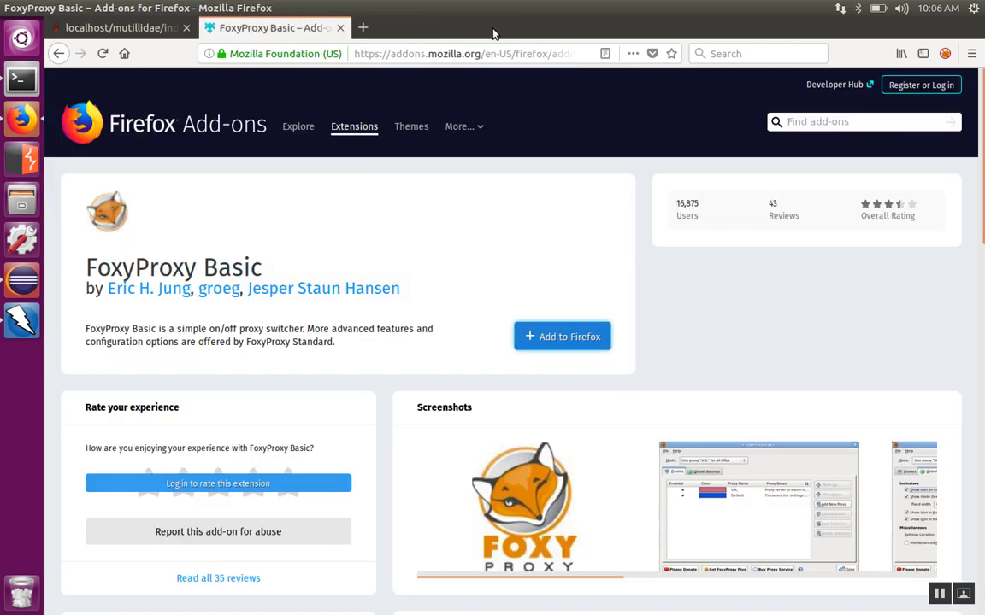
Close the add-on tab and set FoxyProxy to use OWASP ZAP for all URLs
left_click(341, 28)
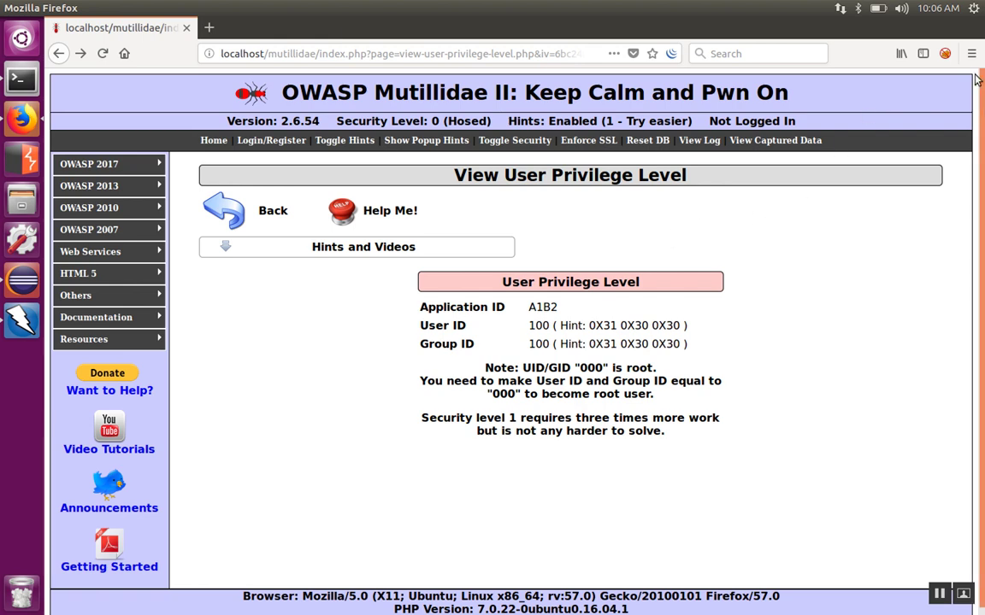
left_click(945, 57)
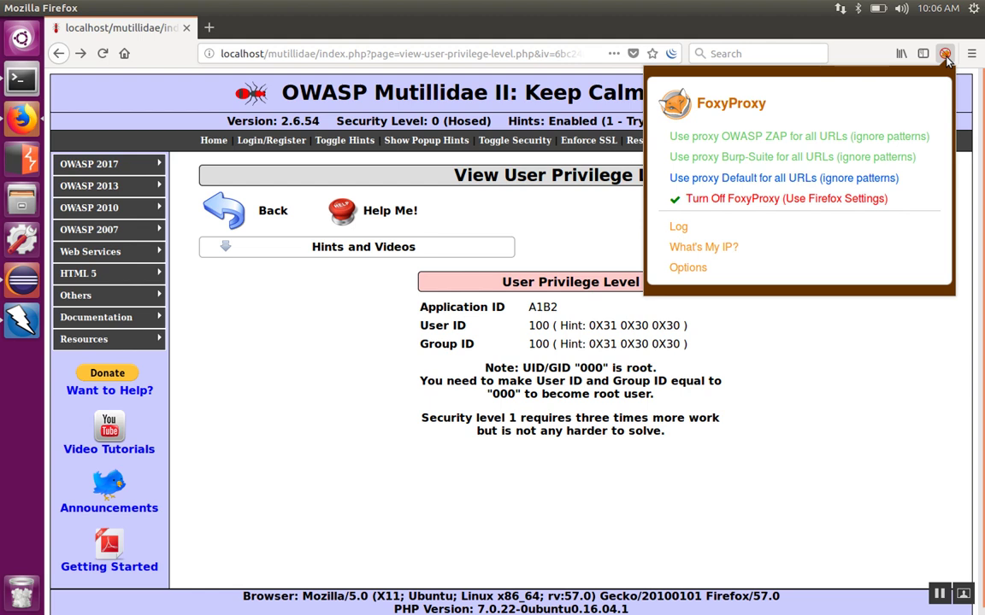
left_click(750, 160)
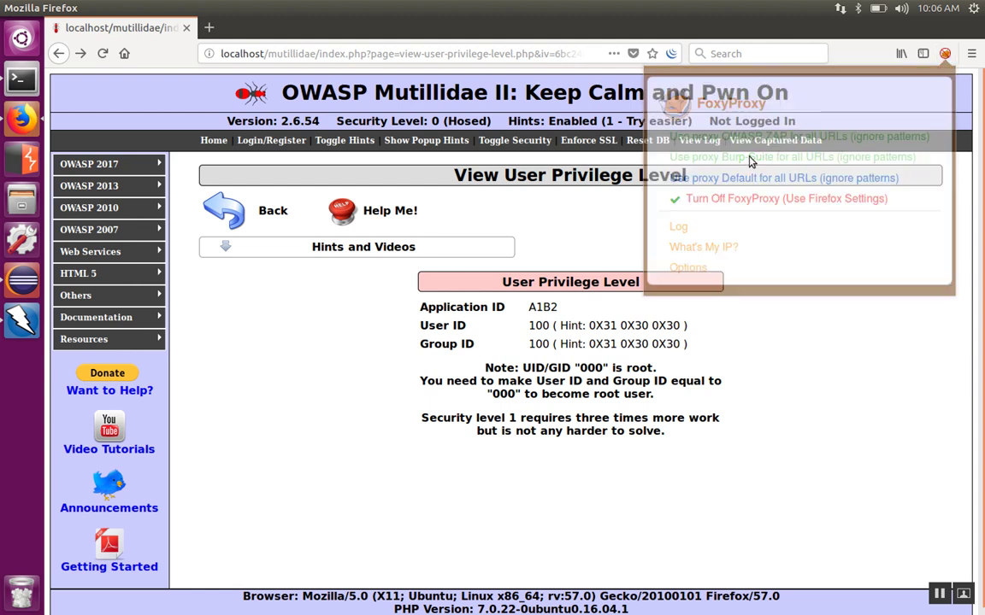
left_click(945, 56)
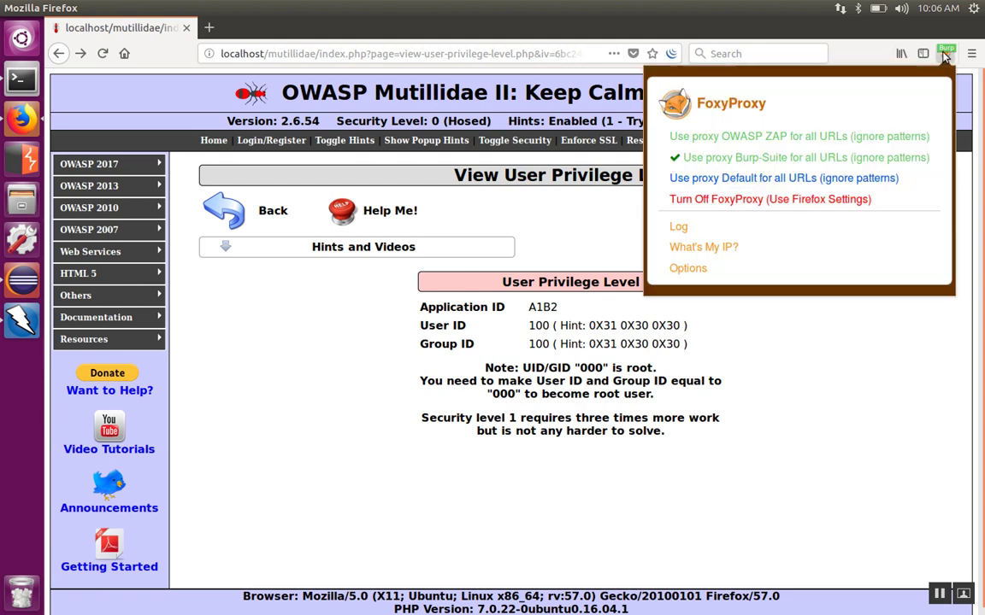
left_click(765, 135)
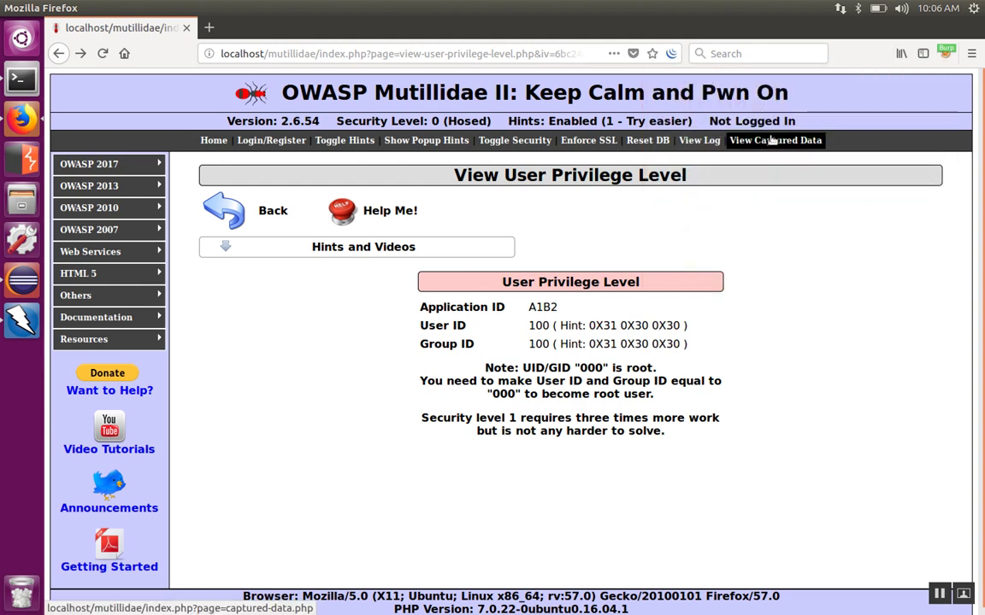
left_click(945, 55)
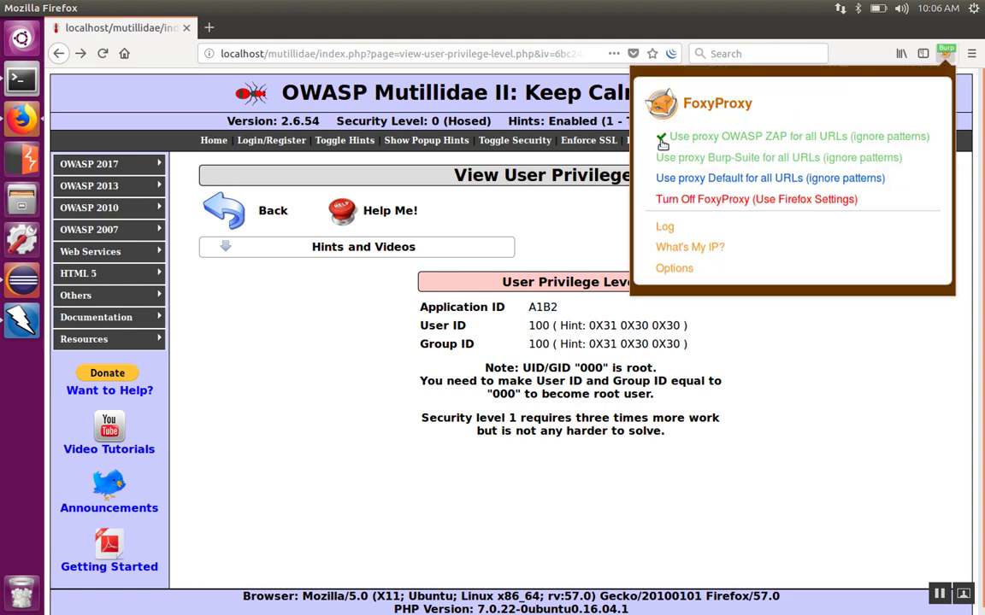
left_click(811, 416)
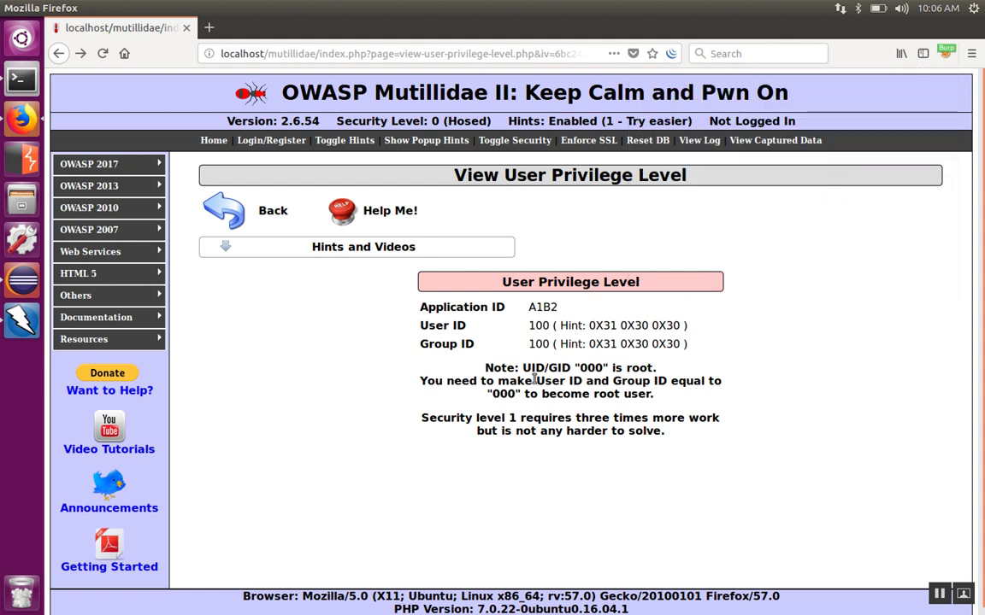
Reload the Mutillidae page so its request goes through ZAP
left_click(380, 54)
key("Return")
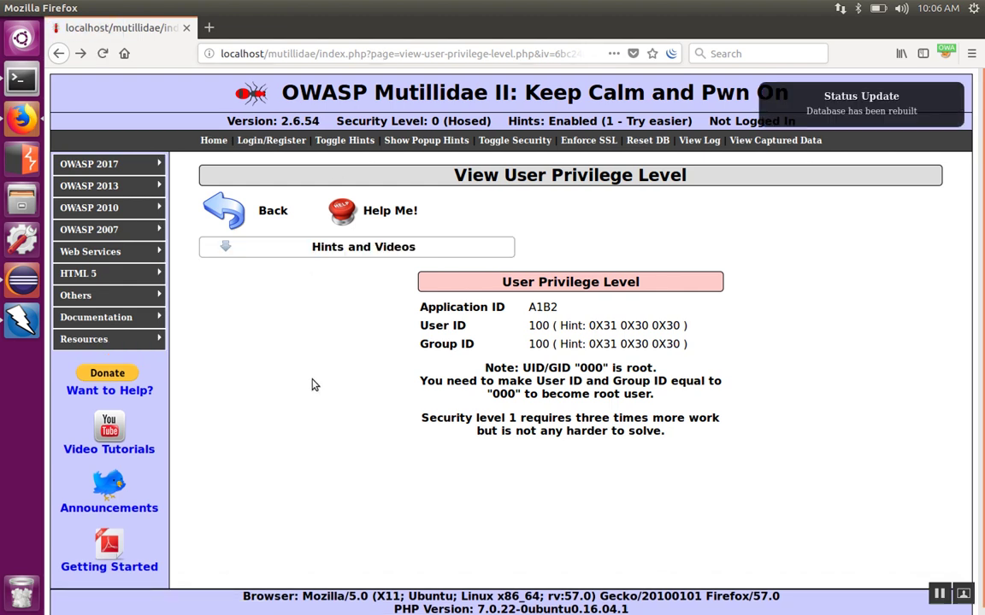
left_click(20, 322)
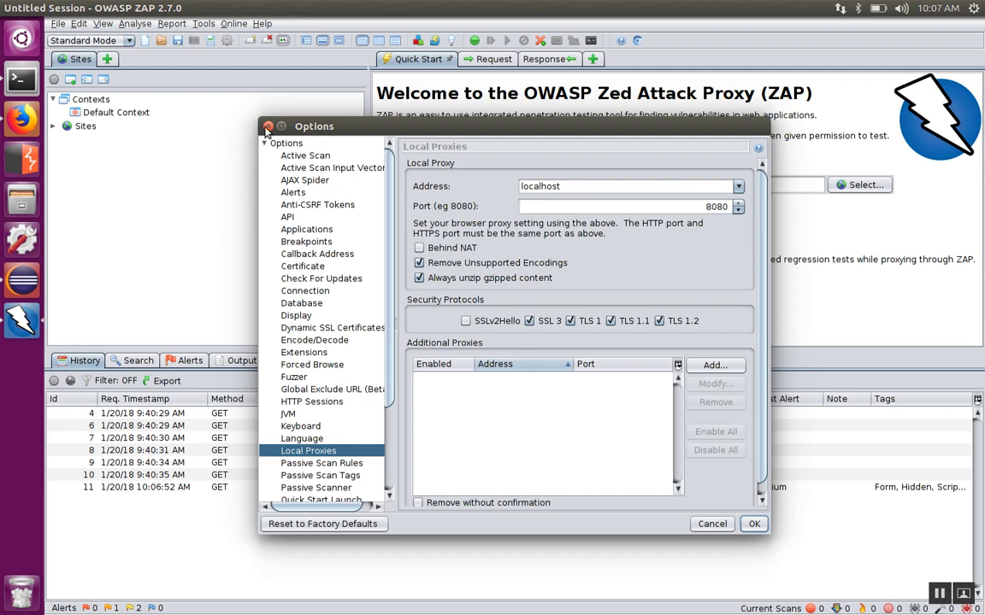
left_click(267, 127)
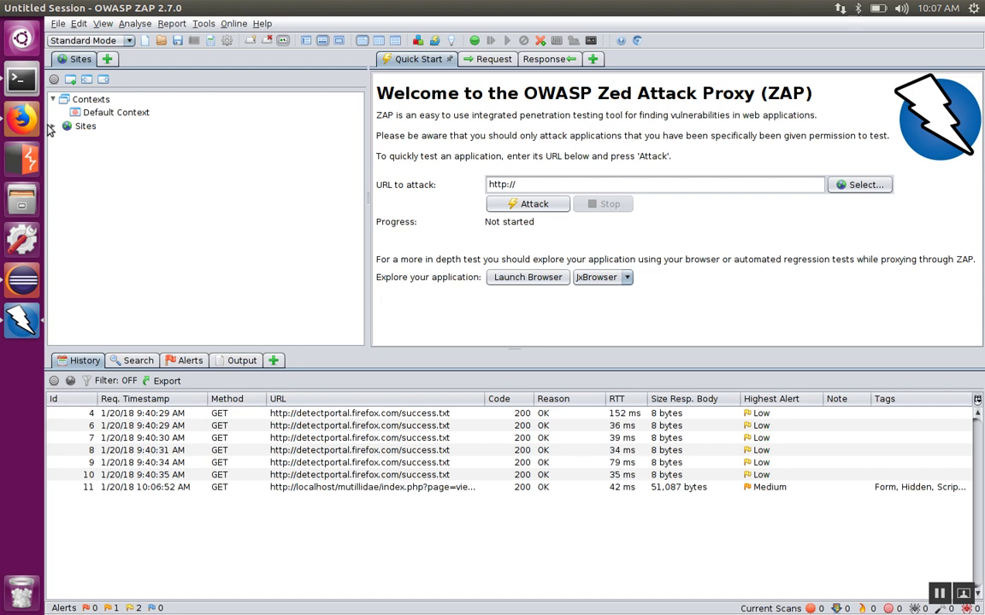
left_click(52, 126)
double_click(122, 143)
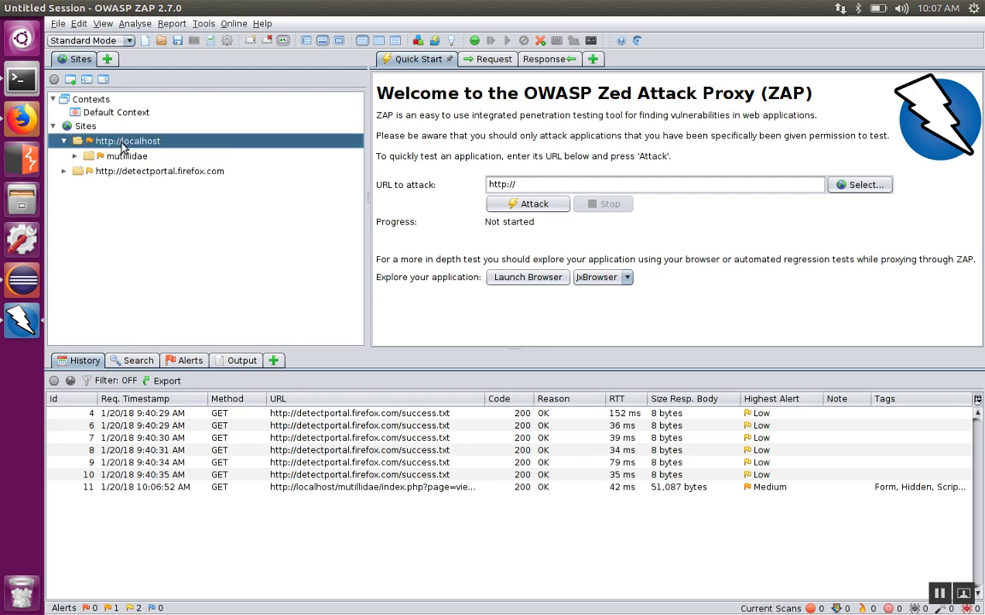
double_click(121, 158)
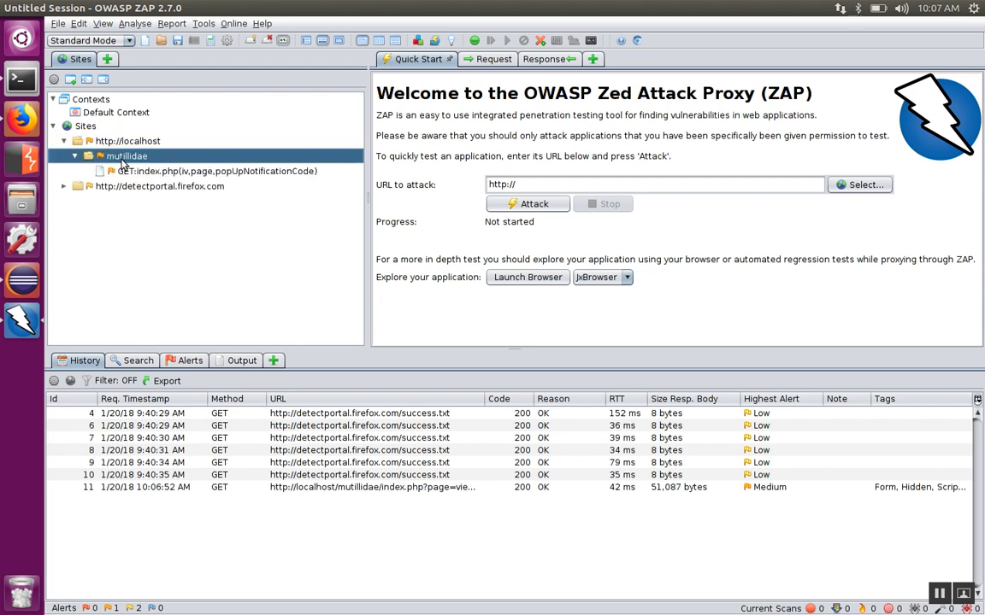
left_click(162, 173)
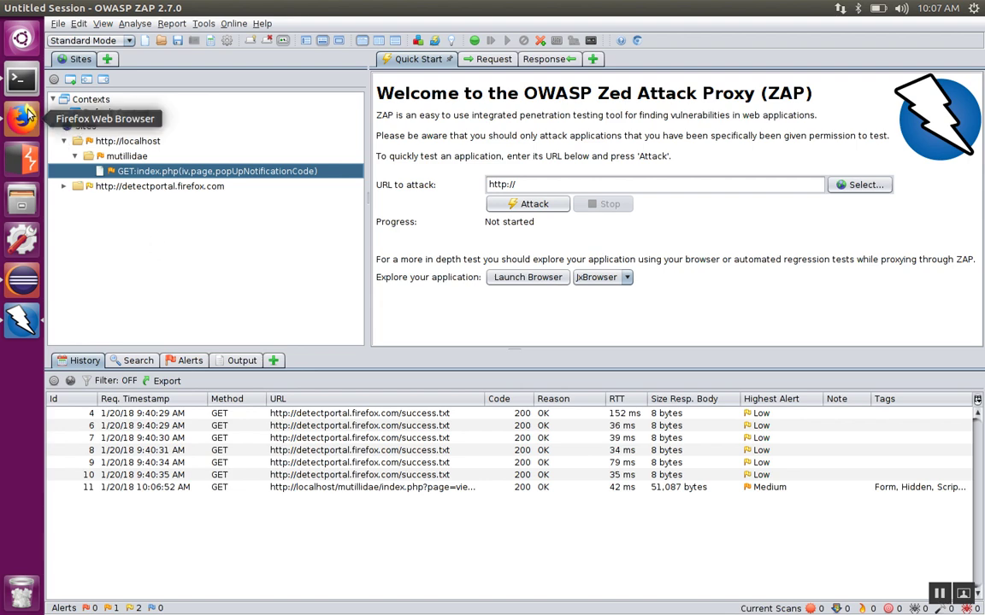
left_click(26, 116)
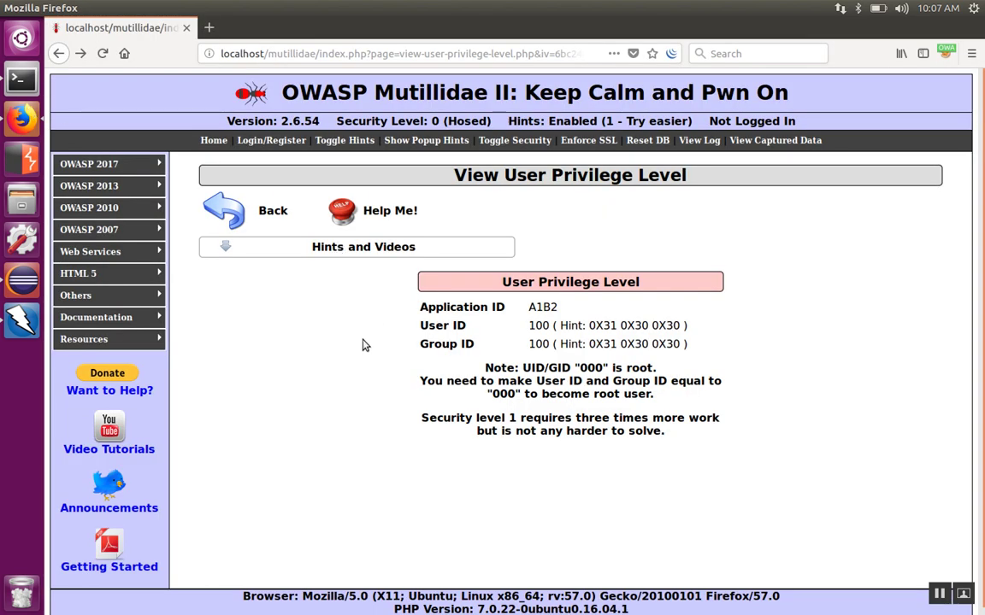